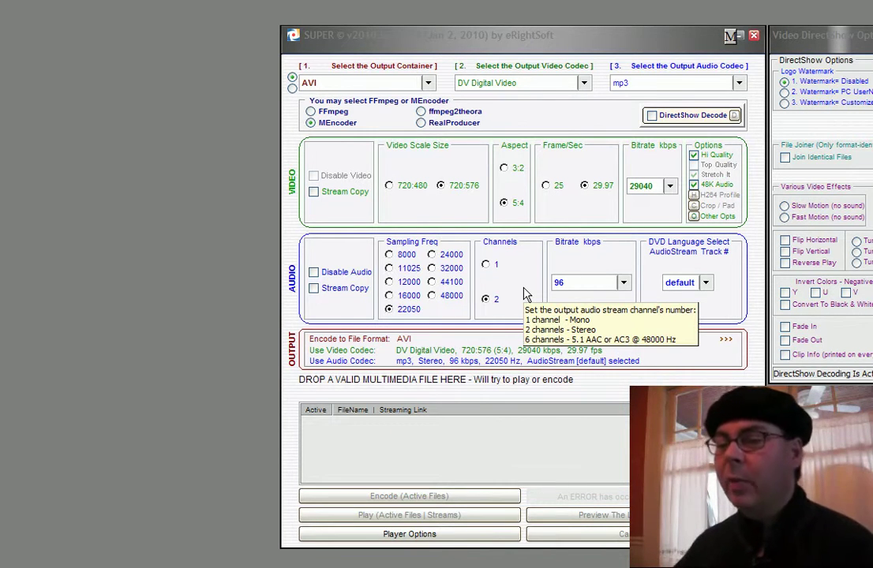
Add the multimedia file career corner open.avi to the job list.
{"action": "right_click", "coordinate": [365, 427]}
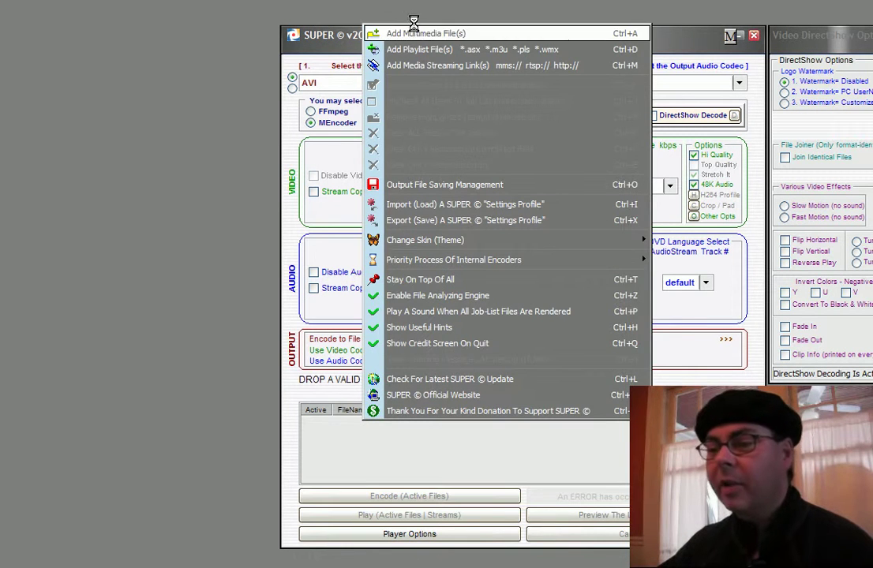
{"action": "left_click", "coordinate": [413, 32]}
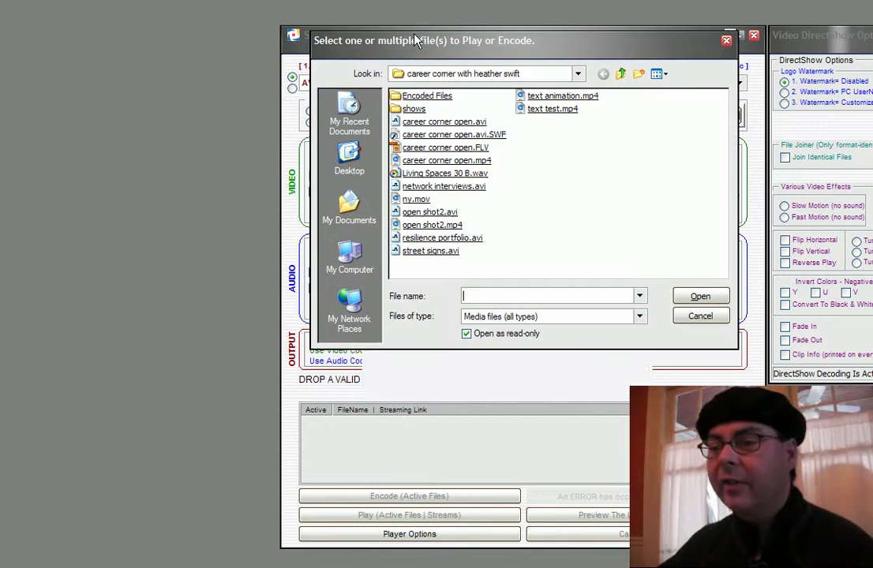
{"action": "double_click", "coordinate": [477, 123]}
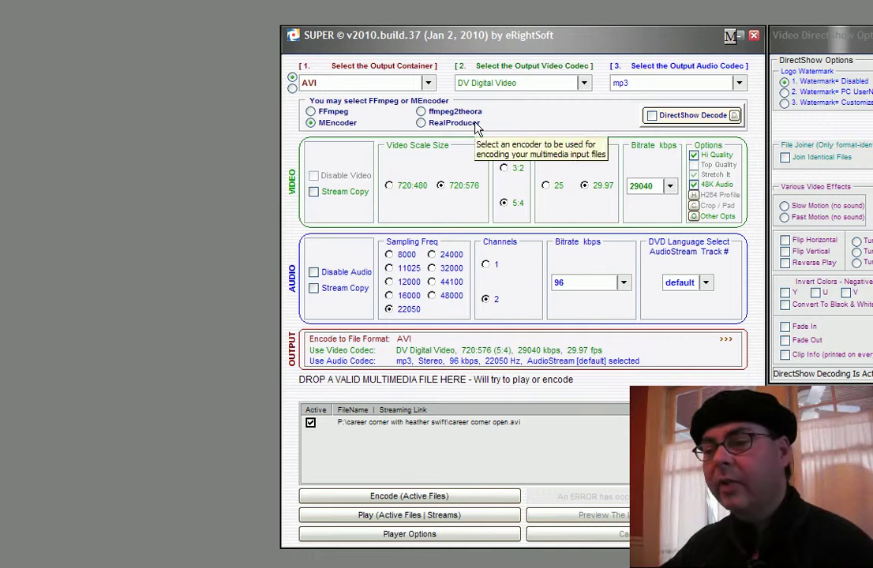
Play career corner open.avi to preview it, close the player, and mark the file as active again.
{"action": "left_click", "coordinate": [376, 521]}
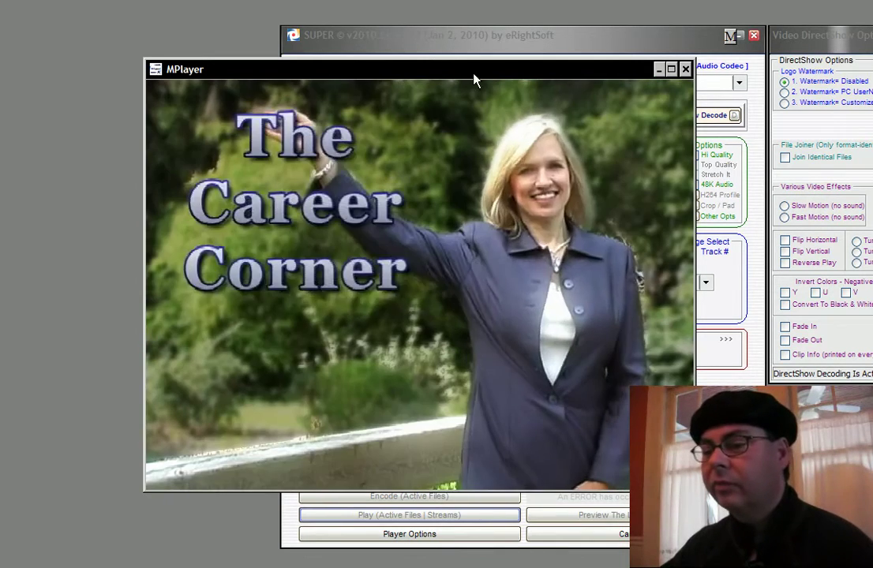
{"action": "left_click", "coordinate": [685, 70]}
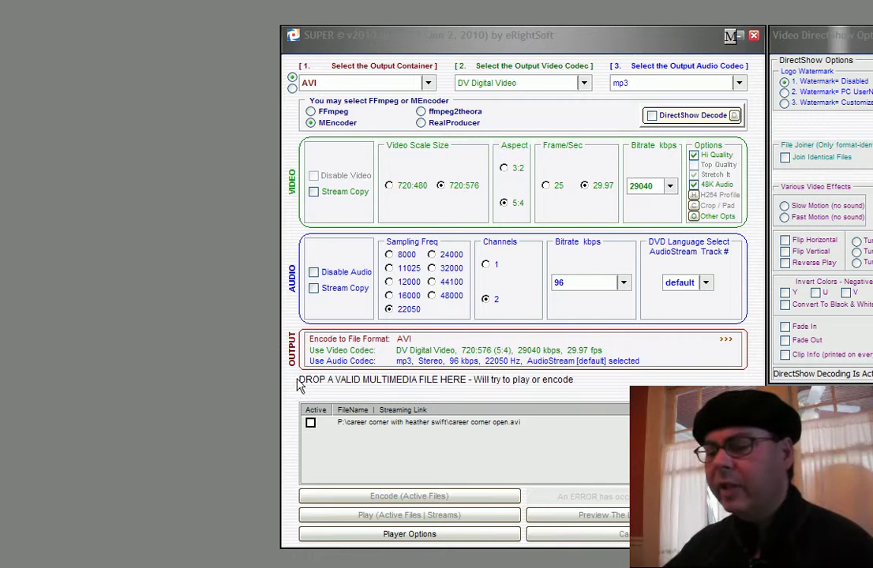
{"action": "left_click", "coordinate": [311, 424]}
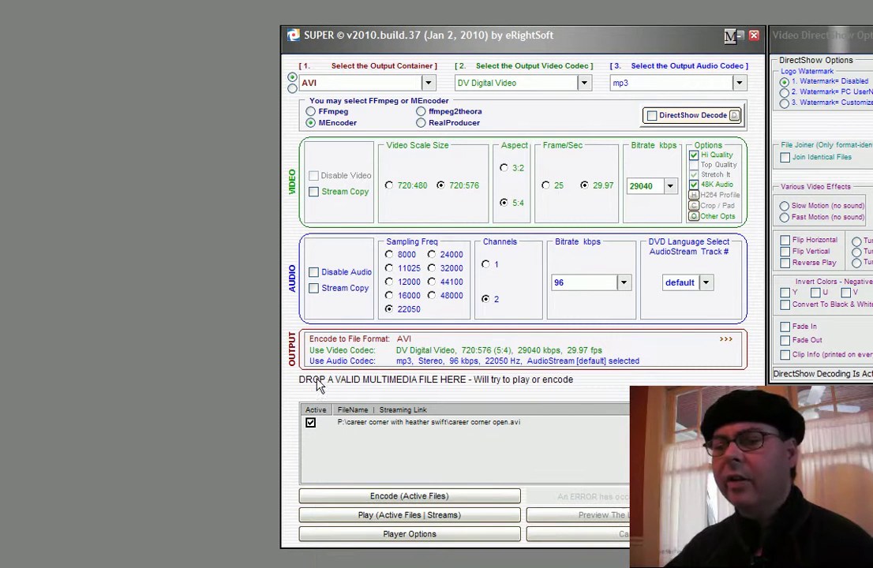
Set the output container to MOV and the video bitrate to 528 kbps.
{"action": "left_click", "coordinate": [430, 84]}
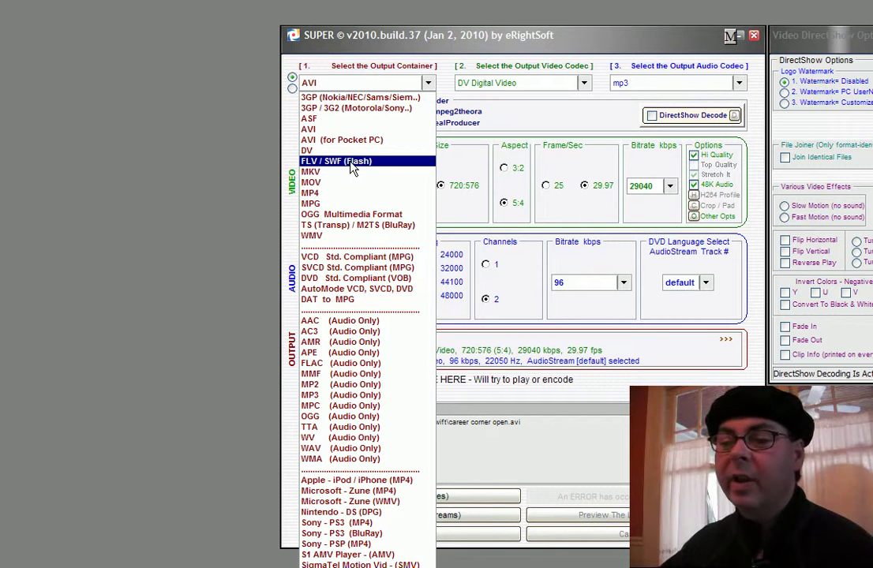
{"action": "left_click", "coordinate": [311, 182]}
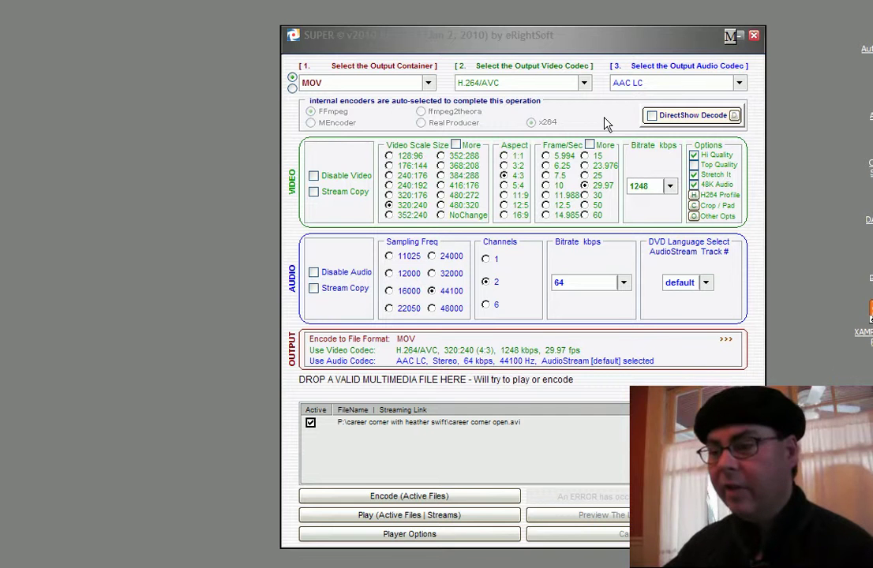
{"action": "mouse_move", "coordinate": [588, 190]}
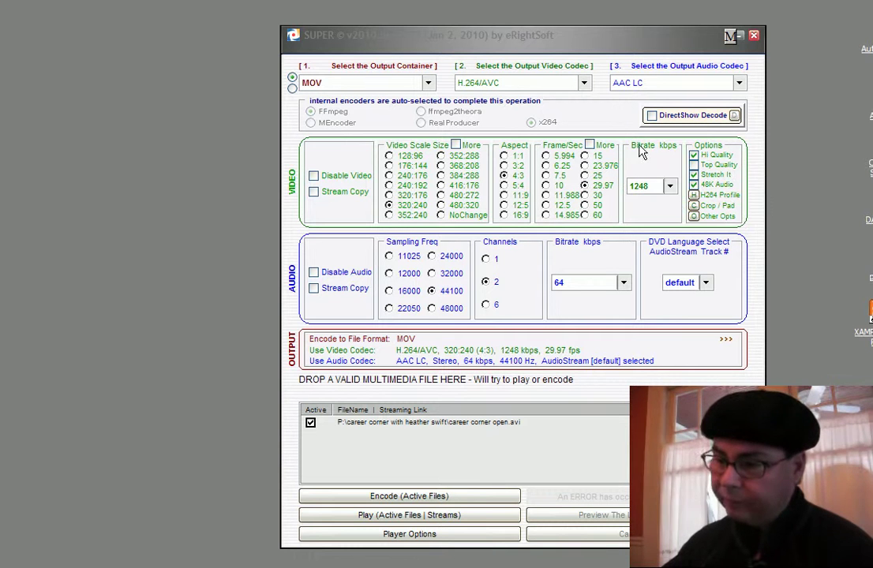
{"action": "left_click", "coordinate": [670, 188]}
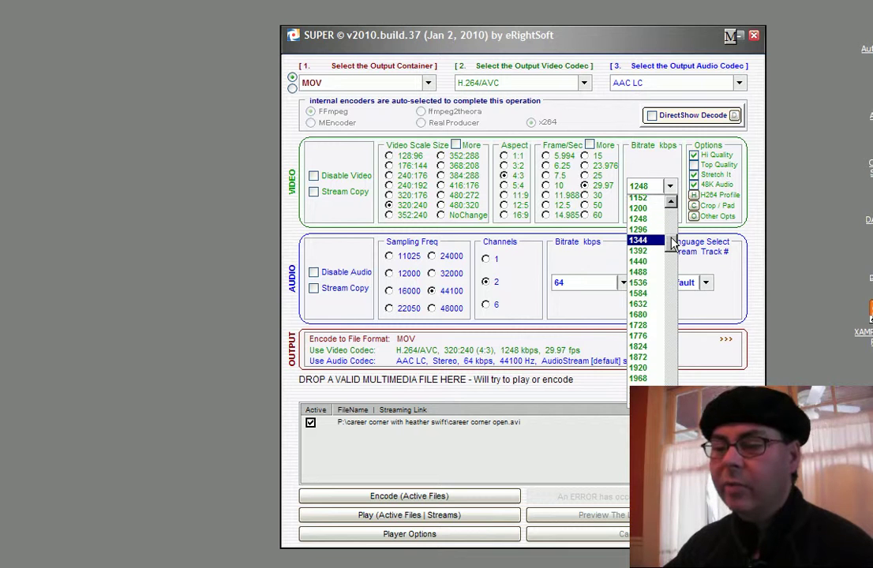
{"action": "scroll", "coordinate": [673, 237], "scroll_direction": "up", "scroll_amount": 4}
{"action": "left_click", "coordinate": [671, 204]}
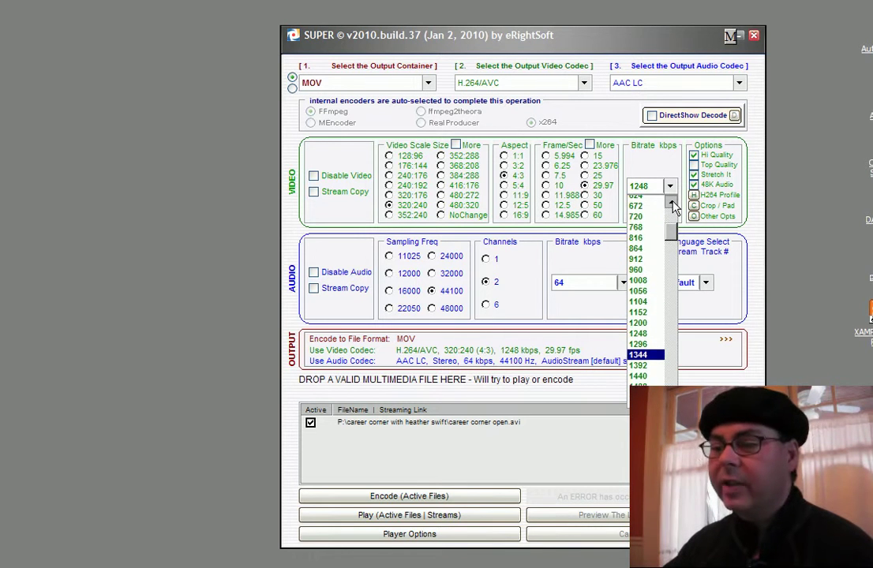
{"action": "left_click", "coordinate": [671, 204]}
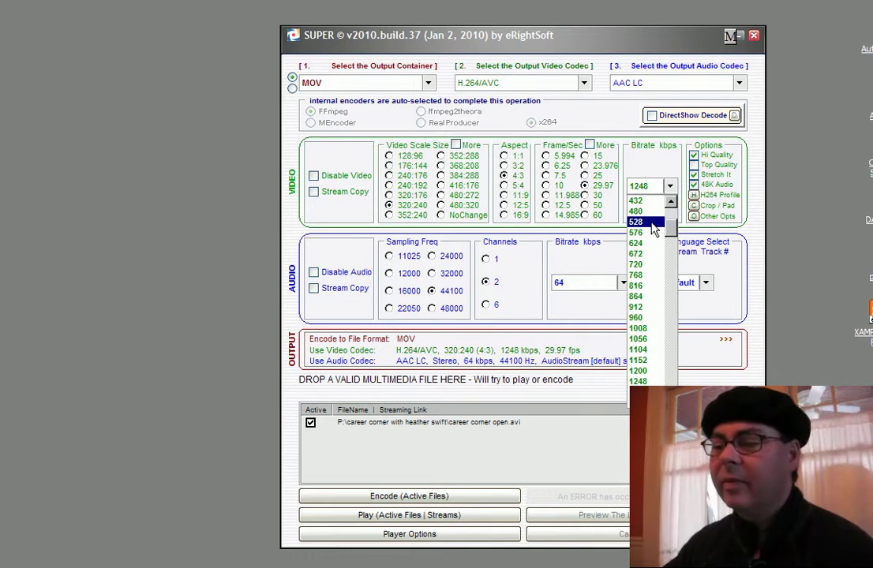
{"action": "left_click", "coordinate": [655, 222]}
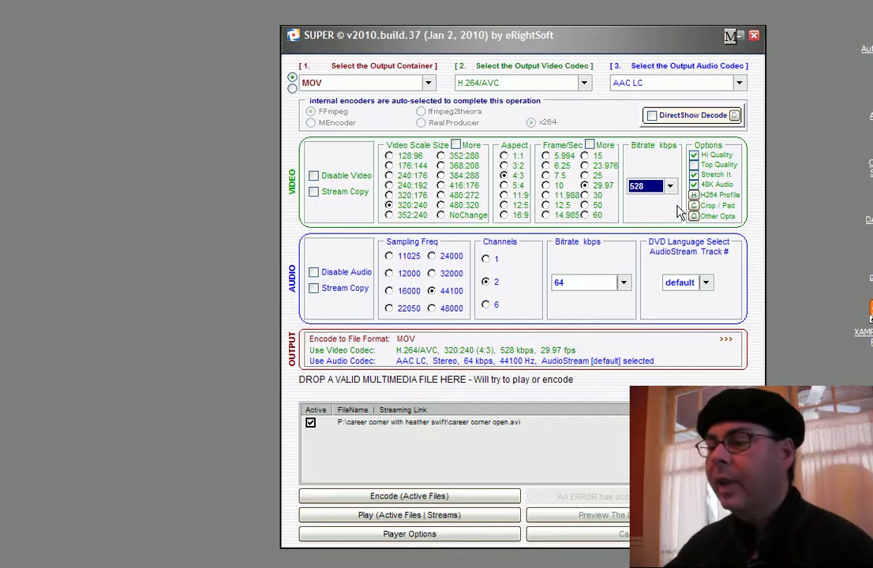
Turn off the 48K Audio option and set the advanced H.264 options to the Main profile (CABAC on) with level 1.
{"action": "left_click", "coordinate": [694, 185]}
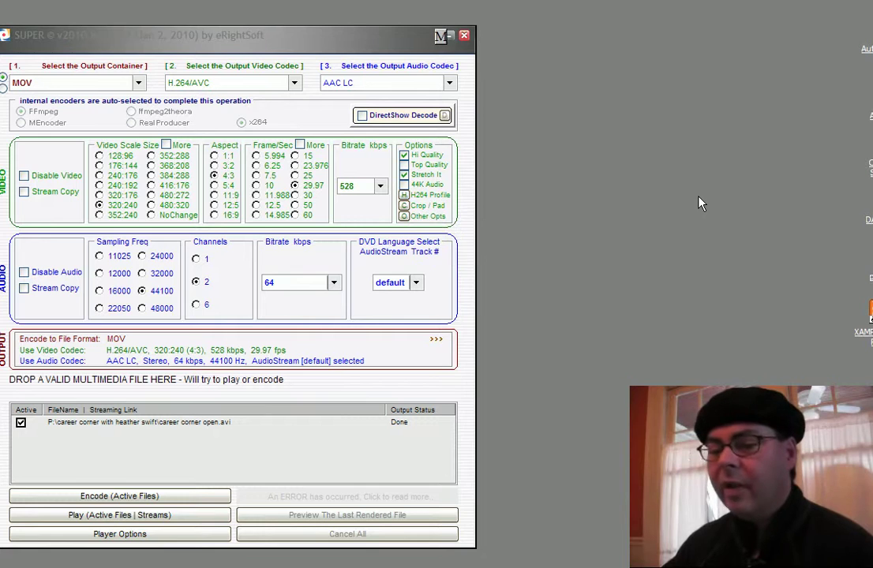
{"action": "left_click_drag", "start_coordinate": [266, 53], "coordinate": [616, 60]}
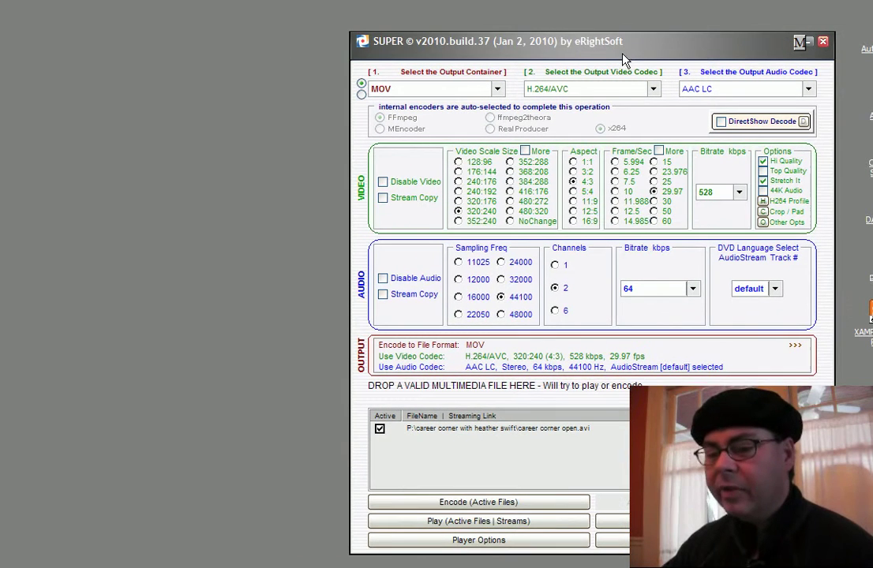
{"action": "left_click_drag", "start_coordinate": [16, 352], "coordinate": [273, 352]}
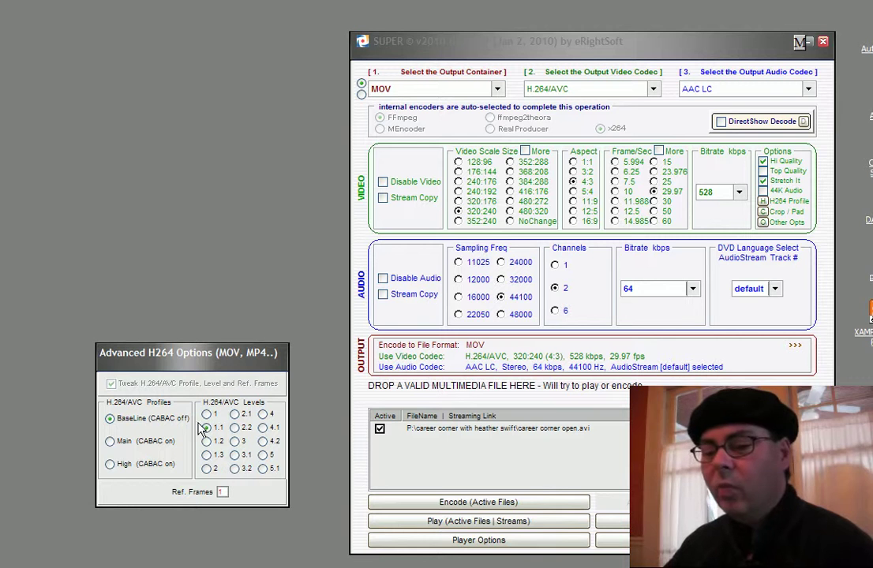
{"action": "left_click", "coordinate": [110, 442]}
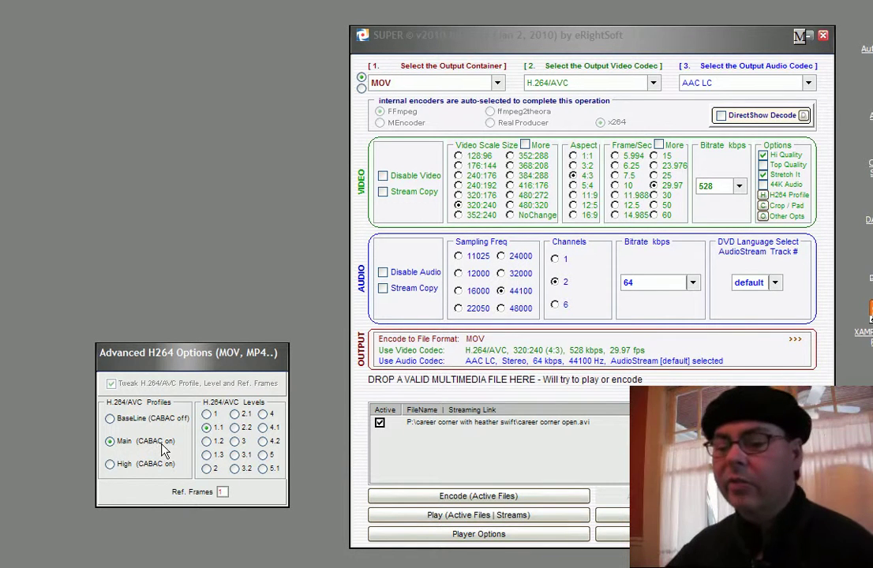
{"action": "left_click", "coordinate": [207, 416]}
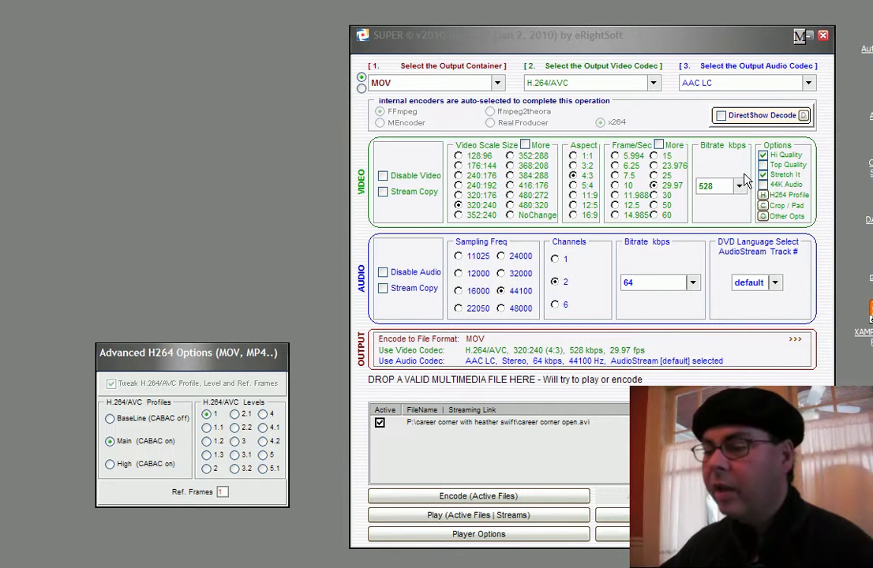
In the other encode options, disable the encode volume adjustment and enable Streamable H.264, with Hide Subtitles left on.
{"action": "left_click", "coordinate": [773, 224]}
{"action": "left_click_drag", "start_coordinate": [726, 48], "coordinate": [699, 45]}
{"action": "left_click", "coordinate": [107, 334]}
{"action": "left_click_drag", "start_coordinate": [106, 334], "coordinate": [148, 377]}
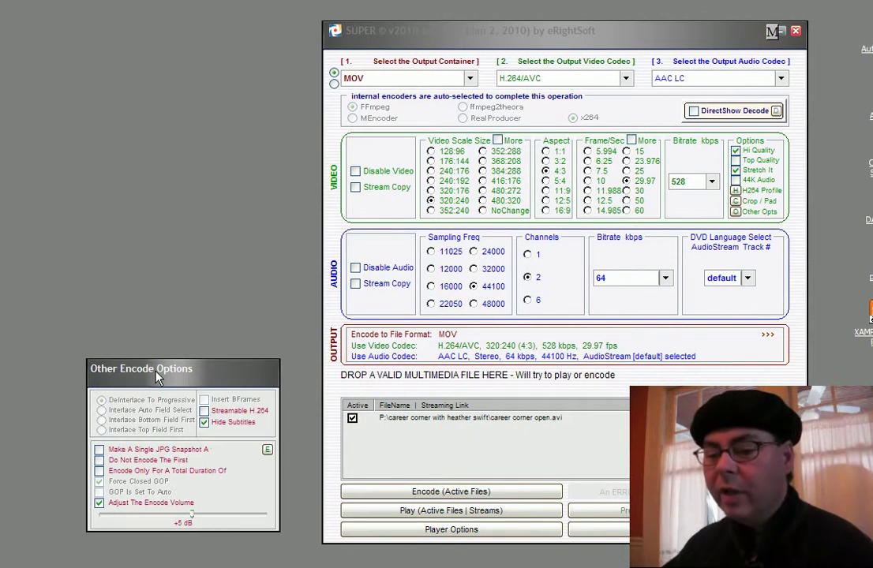
{"action": "left_click", "coordinate": [99, 503]}
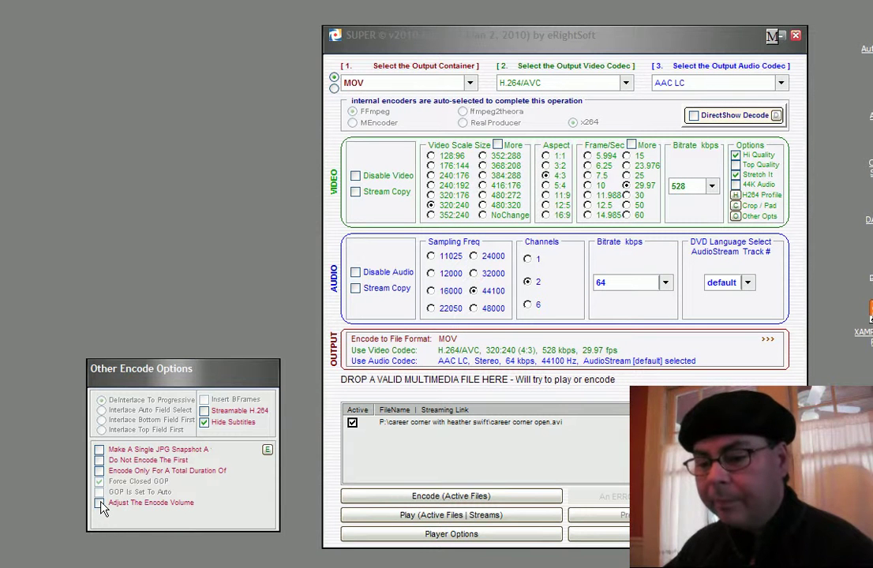
{"action": "left_click", "coordinate": [204, 413]}
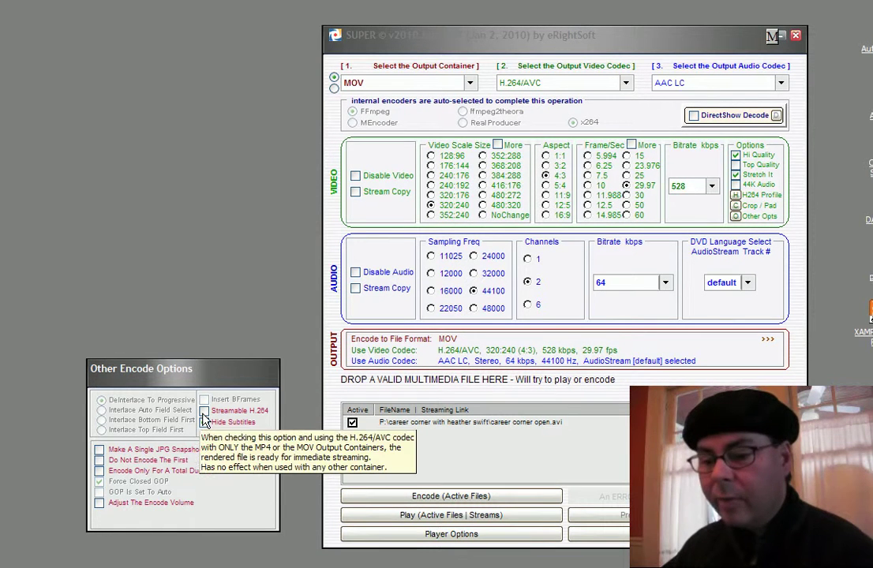
{"action": "left_click", "coordinate": [205, 423]}
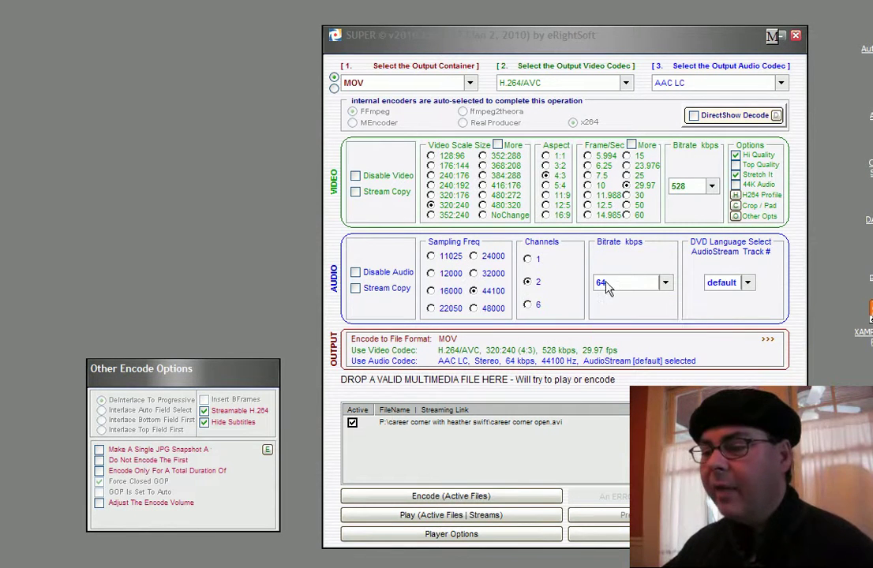
Set the audio bitrate to 128 kbps.
{"action": "left_click", "coordinate": [664, 285]}
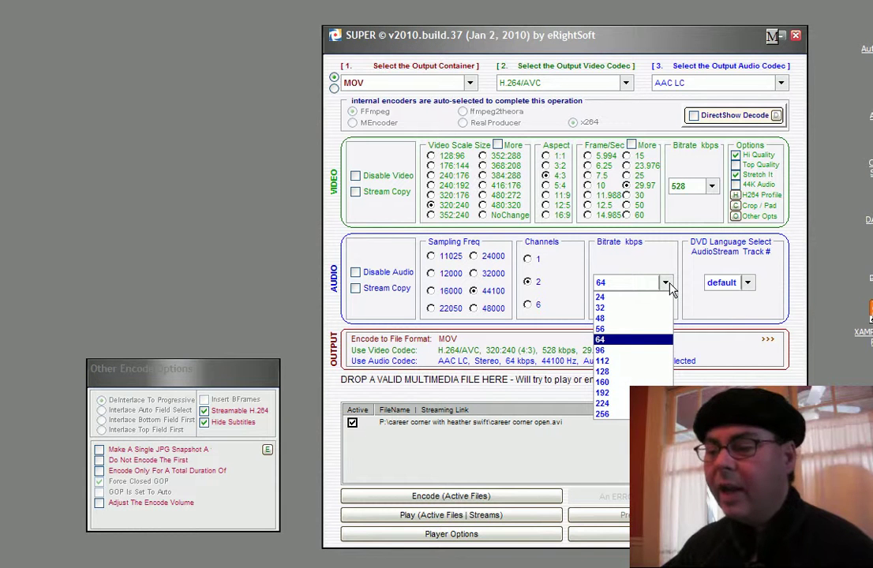
{"action": "left_click", "coordinate": [621, 373]}
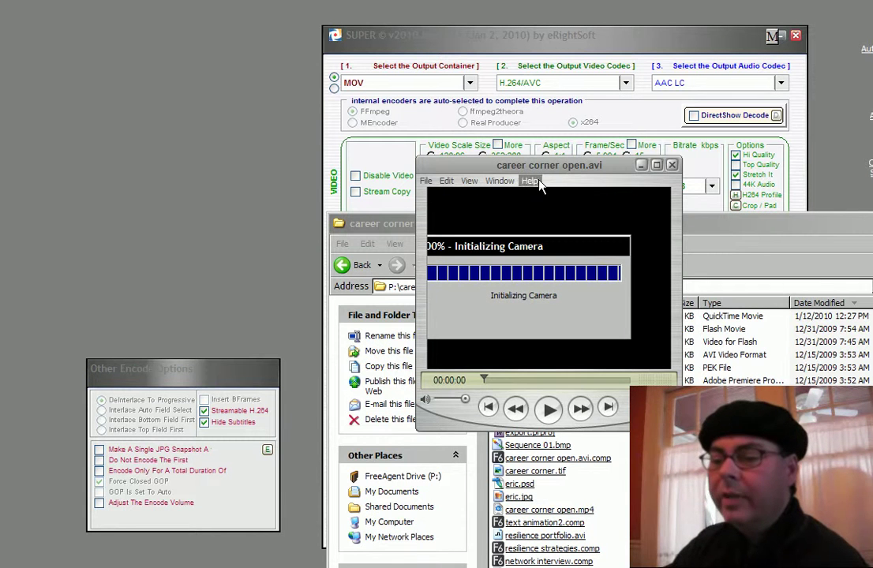
Move the movie player aside and compare the file sizes of career corner open.avi and its encoded MOV version.
{"action": "mouse_move", "coordinate": [536, 165]}
{"action": "left_mouse_down"}
{"action": "mouse_move", "coordinate": [564, 193]}
{"action": "mouse_move", "coordinate": [615, 198]}
{"action": "mouse_move", "coordinate": [536, 162]}
{"action": "left_mouse_up"}
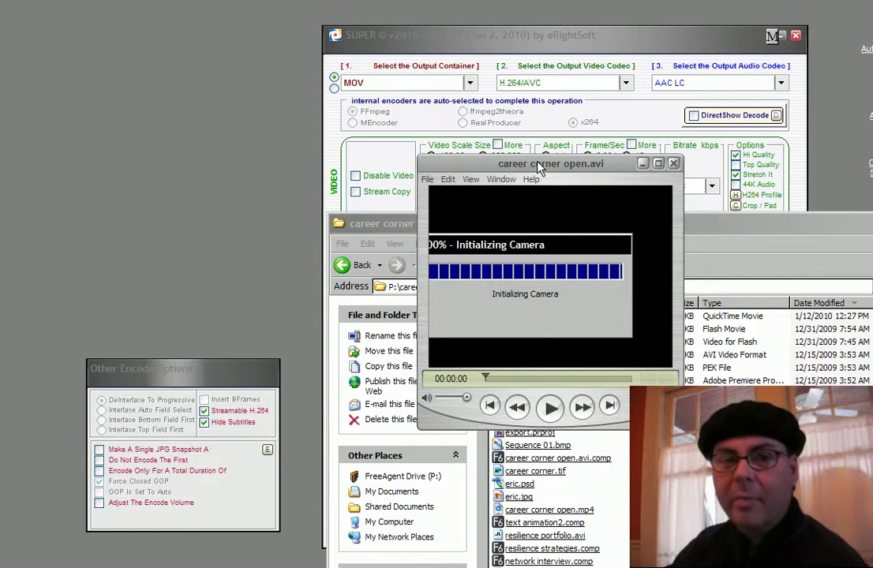
{"action": "left_click_drag", "start_coordinate": [540, 168], "coordinate": [384, 0]}
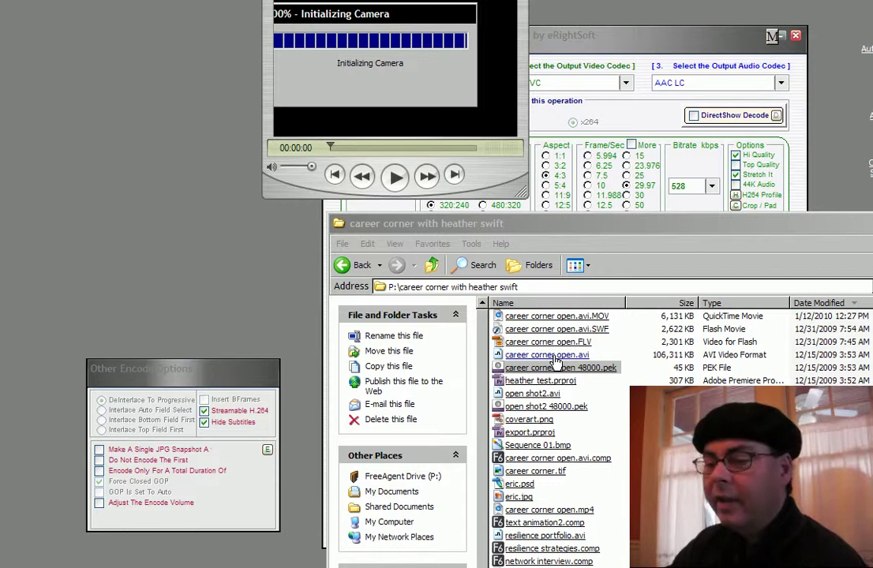
{"action": "left_click", "coordinate": [675, 362]}
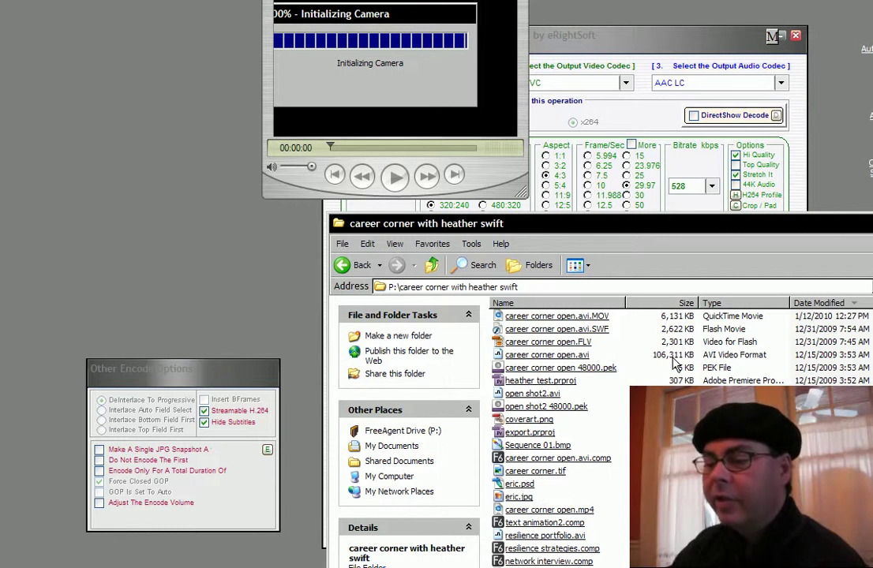
Play the encoded career corner open.avi.MOV at double size to check its quality, and close the player.
{"action": "left_click", "coordinate": [600, 320]}
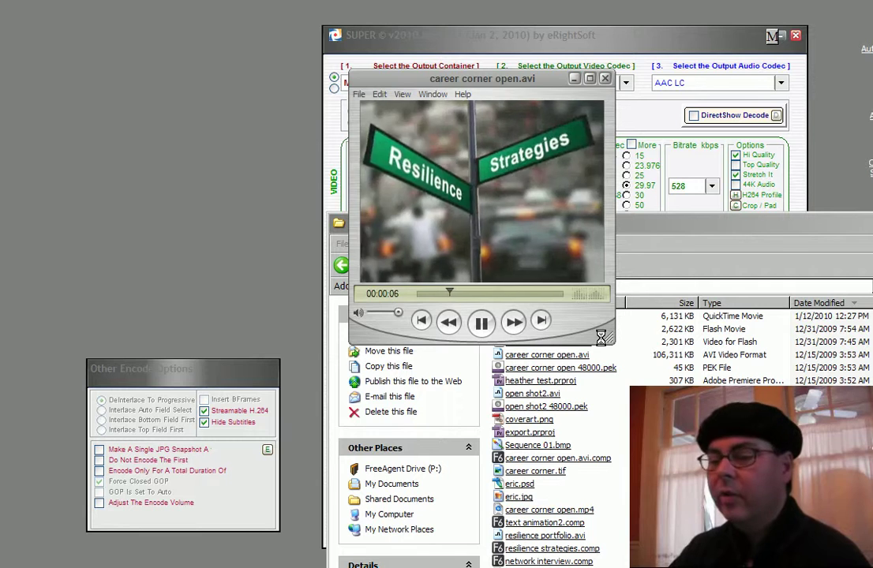
{"action": "key", "text": "ctrl+2"}
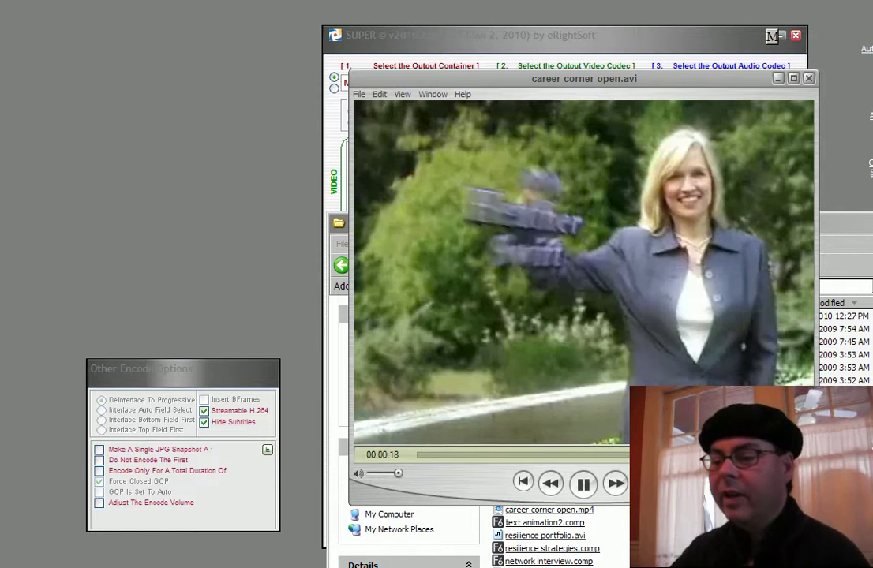
{"action": "left_click", "coordinate": [810, 79]}
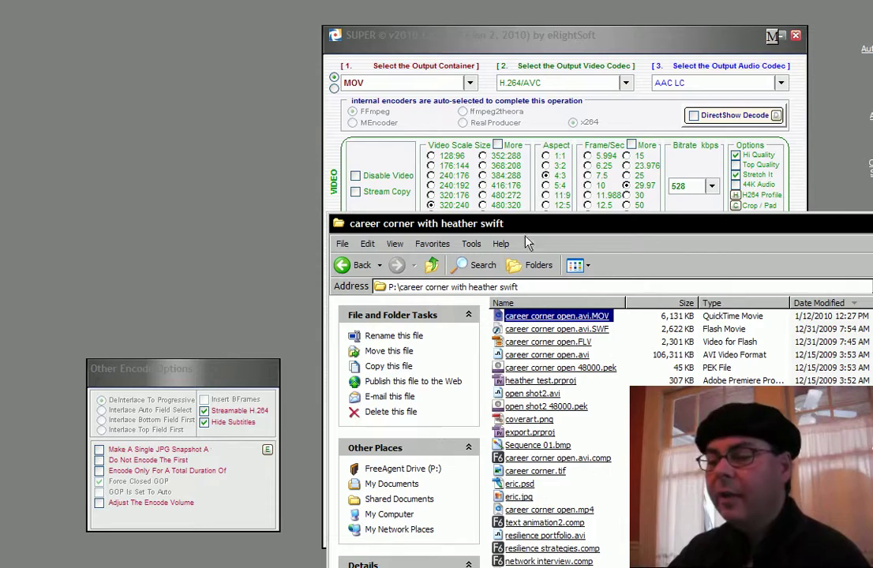
Reposition the folder window to review its full file listing, and minimize it to return to the encoder.
{"action": "left_click_drag", "start_coordinate": [534, 229], "coordinate": [364, 57]}
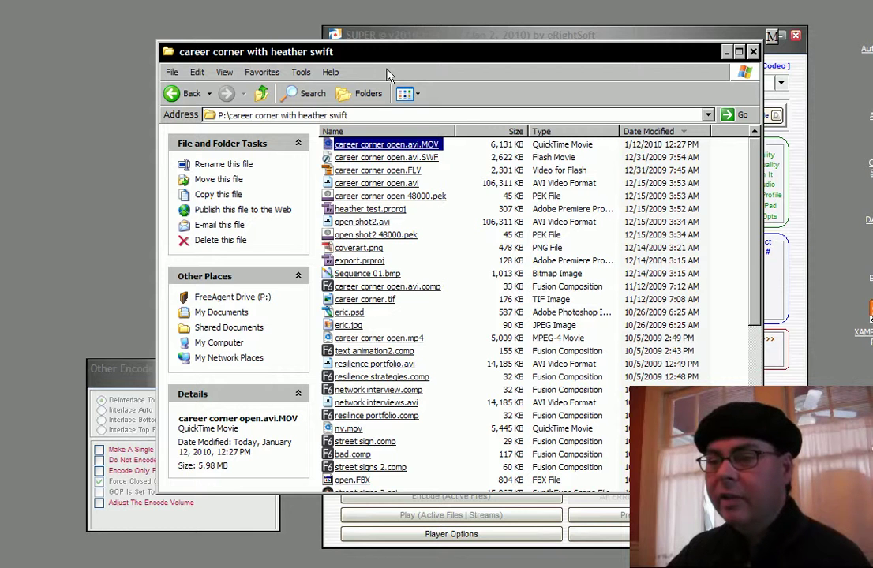
{"action": "left_click_drag", "start_coordinate": [393, 68], "coordinate": [416, 105]}
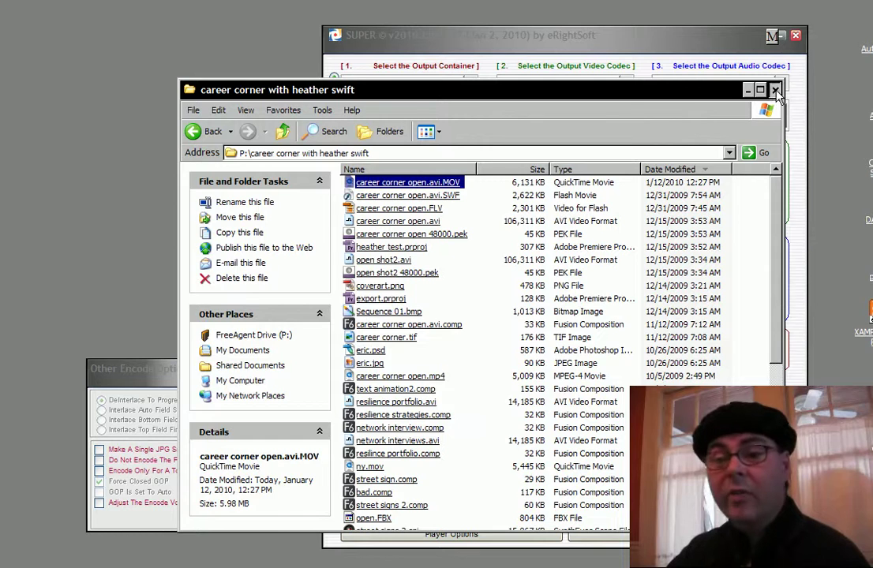
{"action": "left_click", "coordinate": [749, 90]}
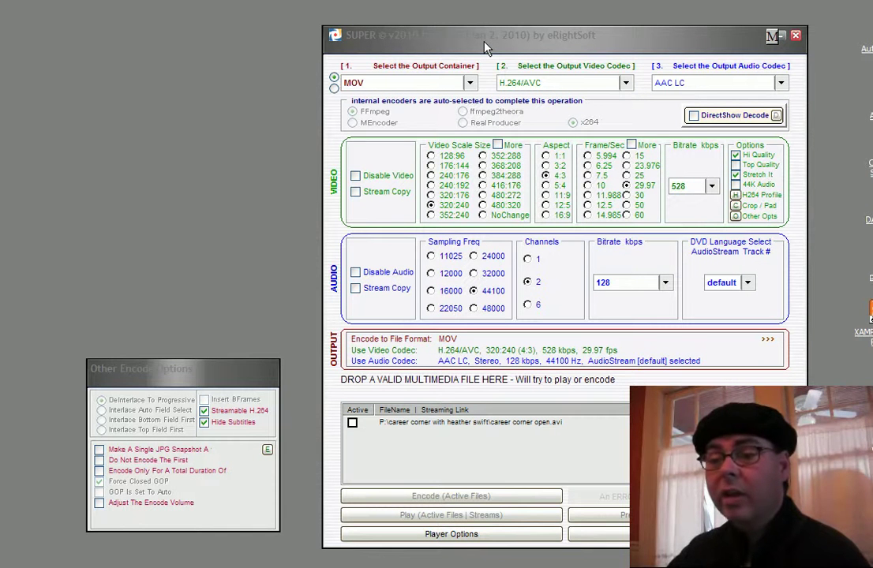